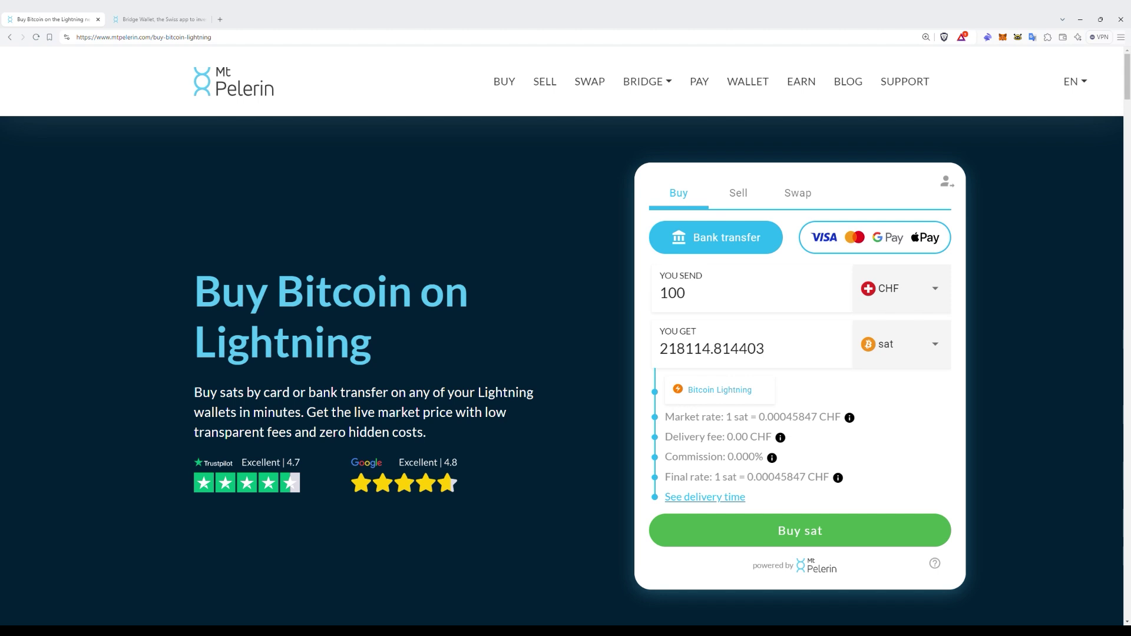
key(ctrl+Tab)
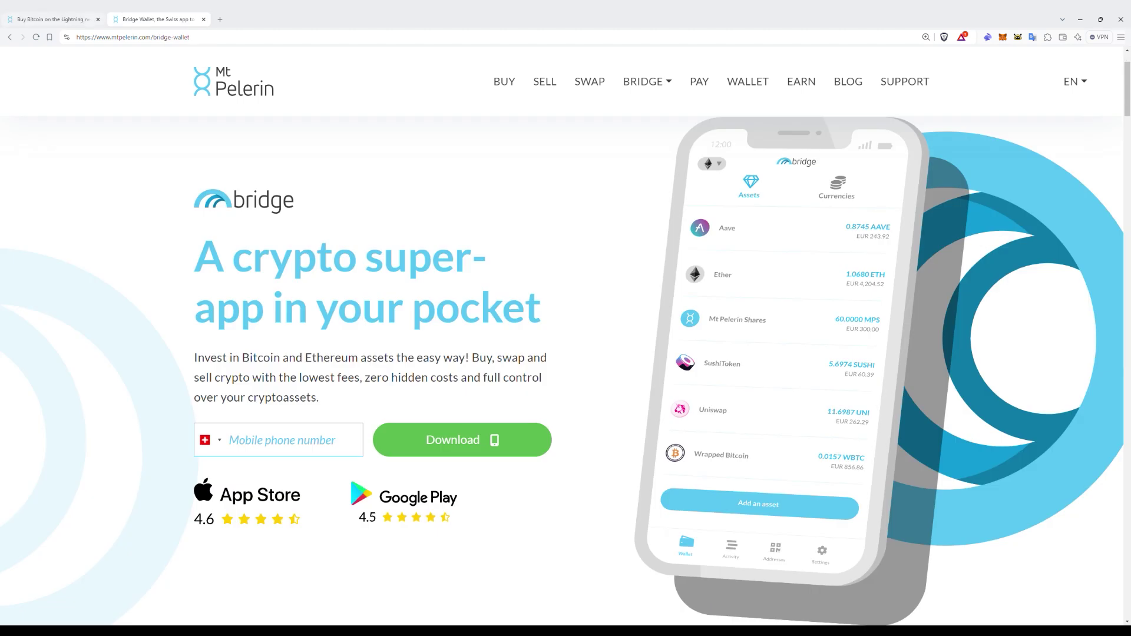
key(ctrl+shift+Tab)
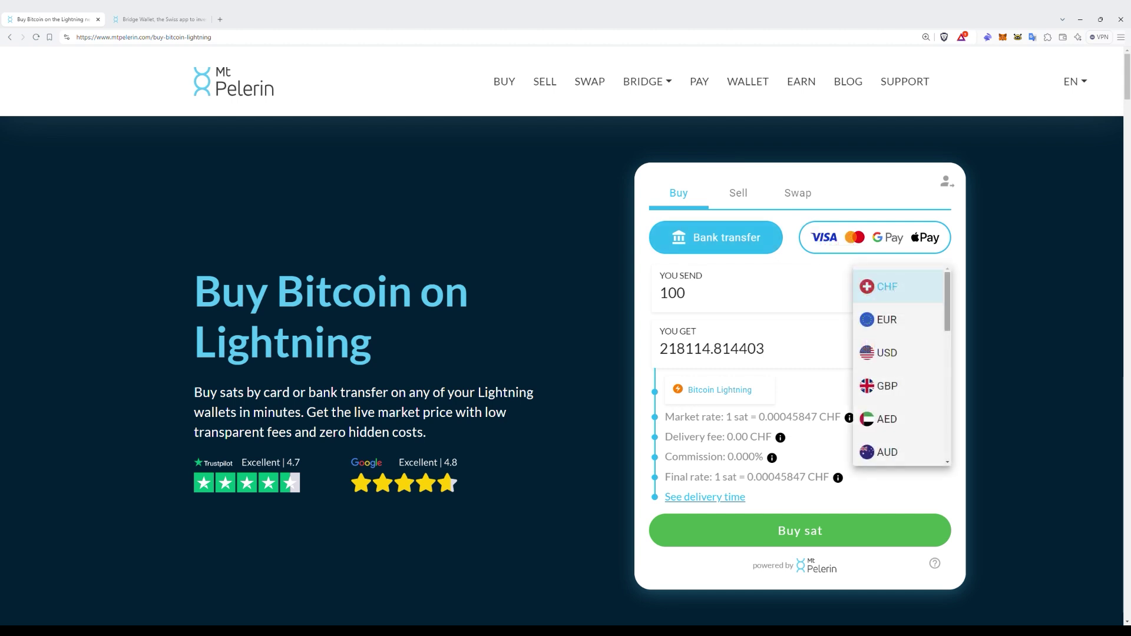
Pick EUR as the pay currency, quoting 204081.840900 sat for 100 EUR.
scroll(901, 365, down, 5)
scroll(902, 365, down, 2)
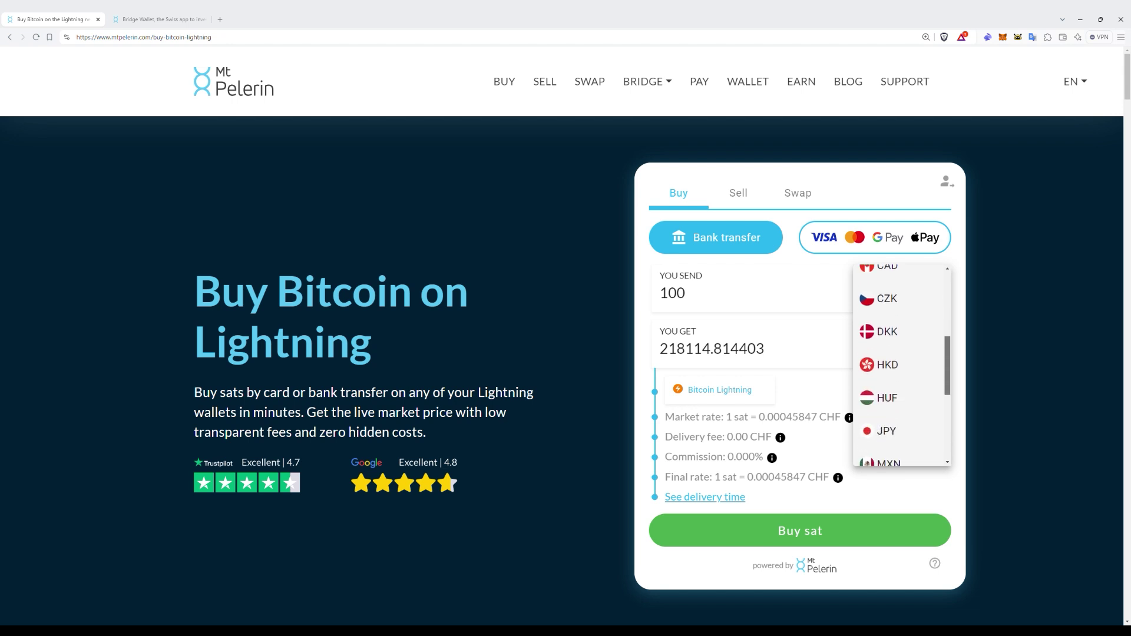
scroll(902, 366, down, 4)
scroll(901, 365, up, 7)
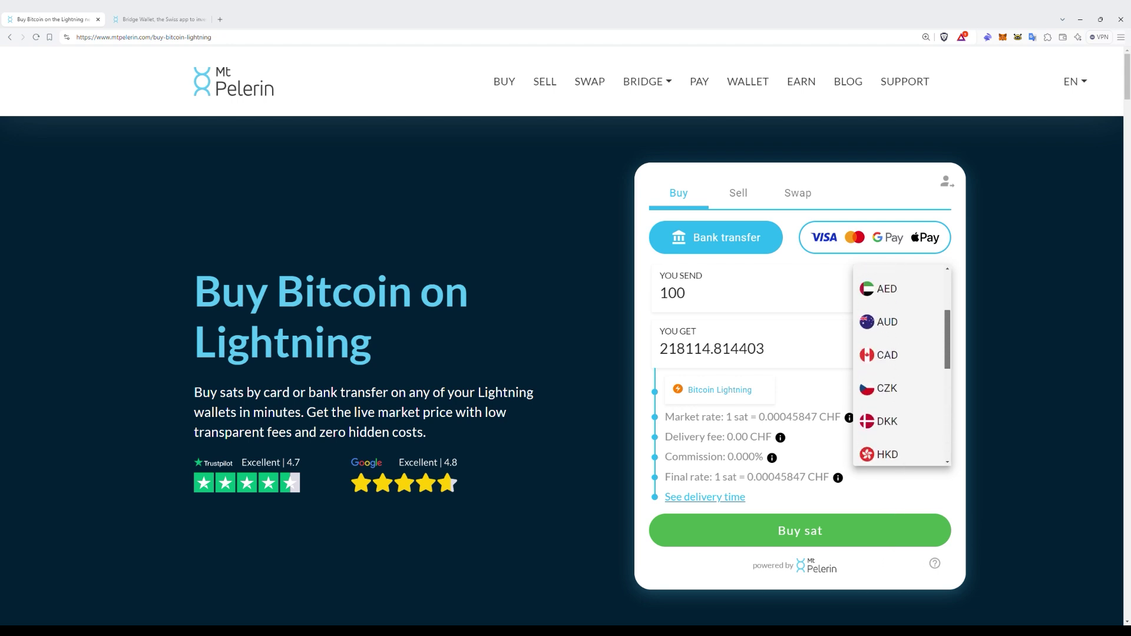
scroll(901, 366, up, 4)
click(896, 320)
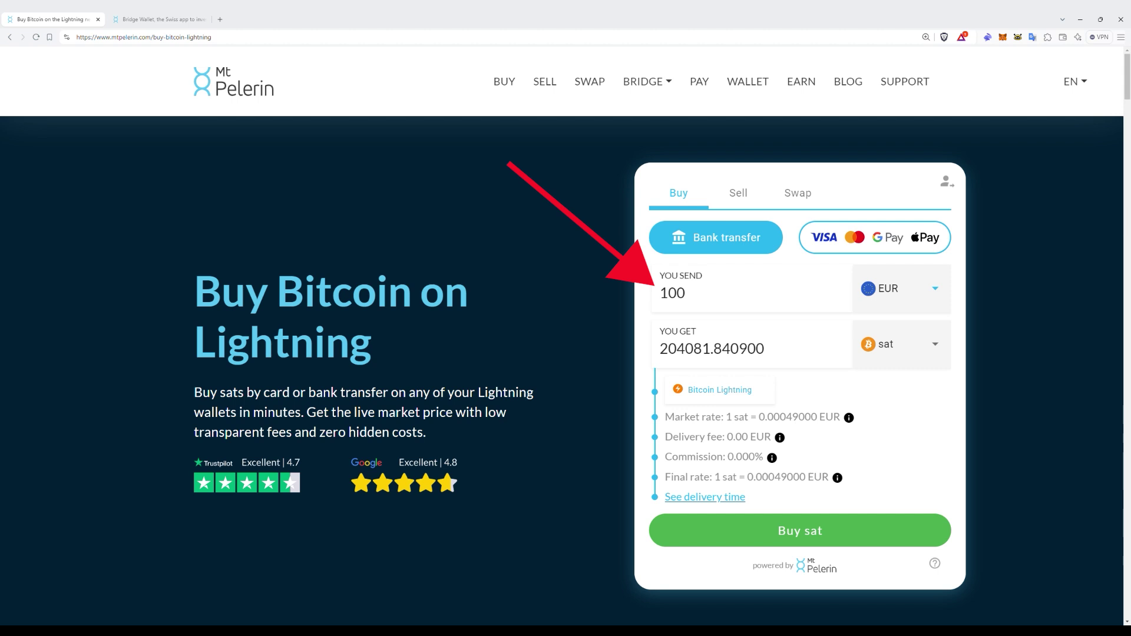
Change the amount to send from 100 to 150 EUR.
click(687, 293)
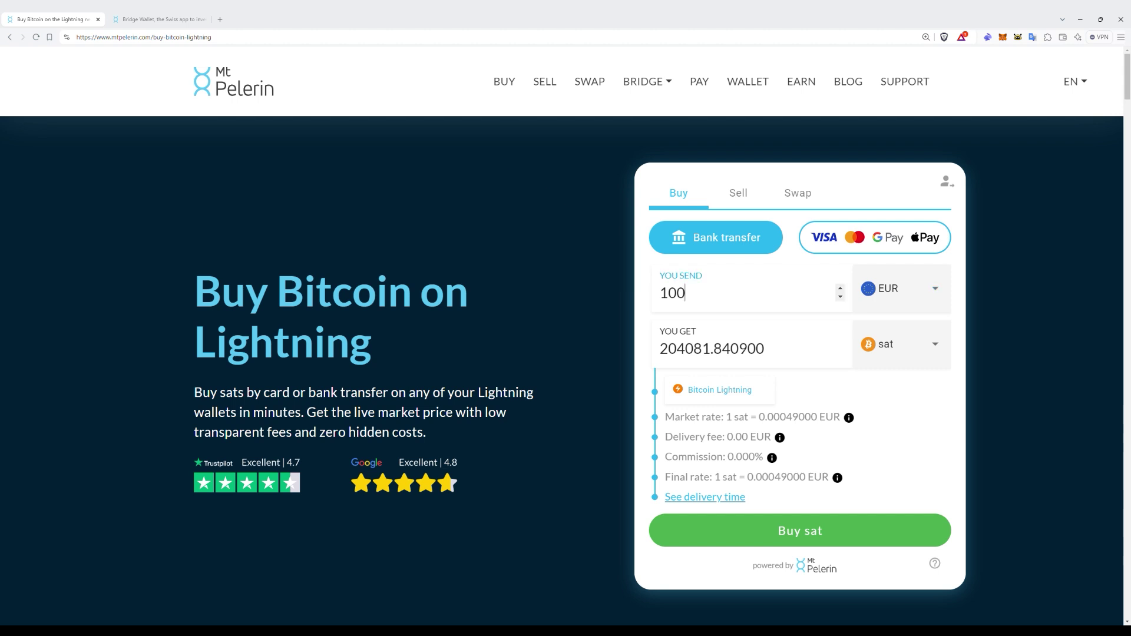
key(BackSpace)
key(BackSpace)
text(50)
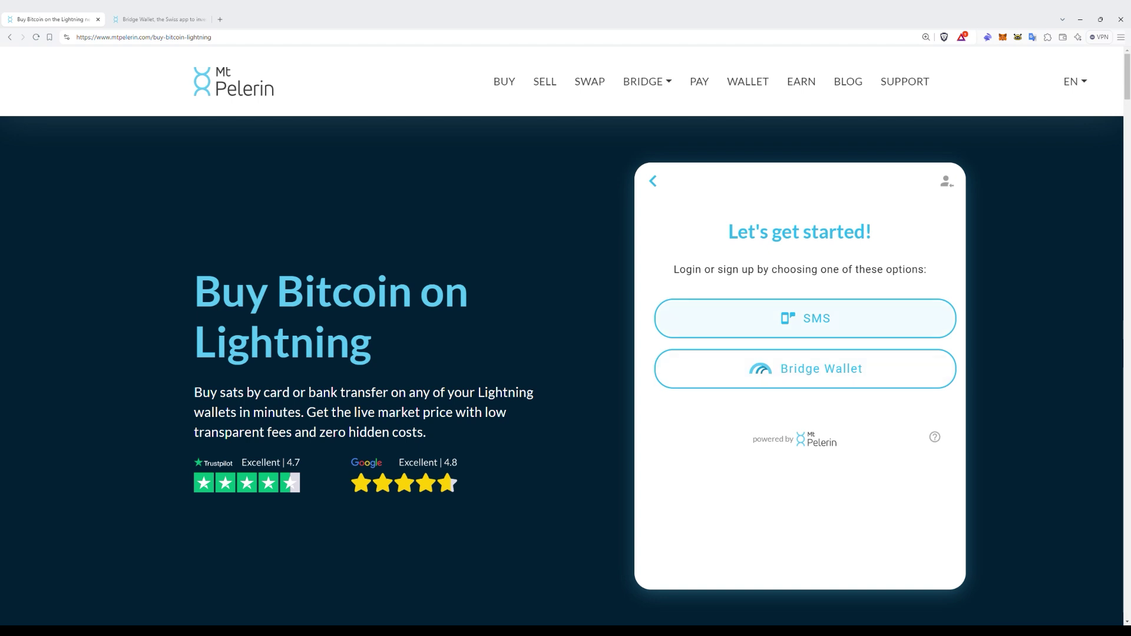
Try SMS login, then switch to logging in with Bridge Wallet.
click(805, 318)
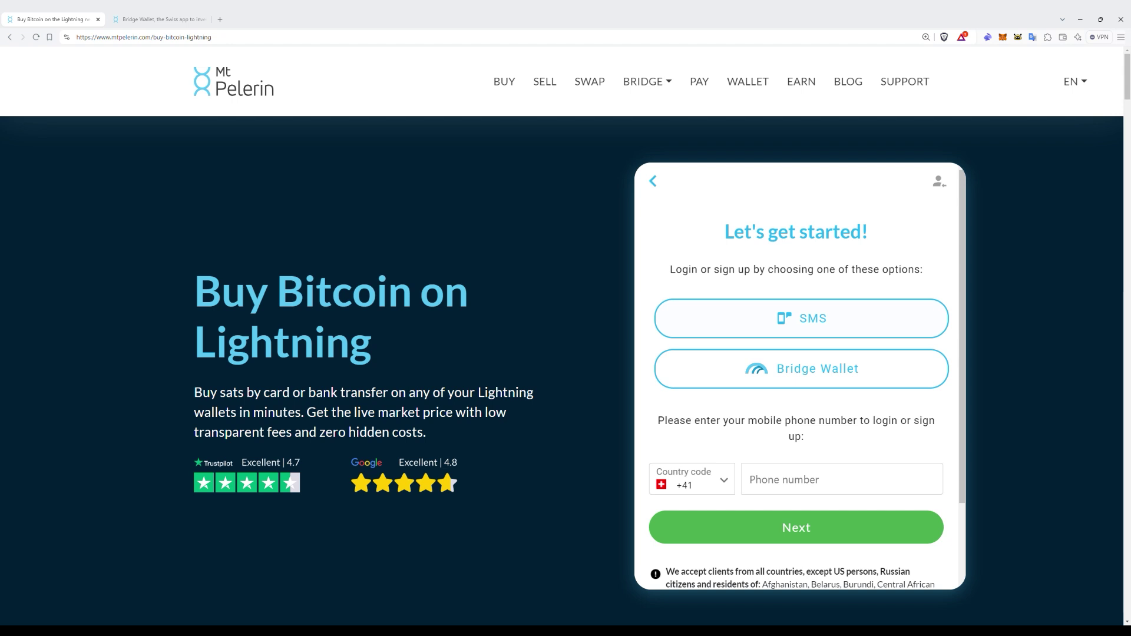
key(Tab)
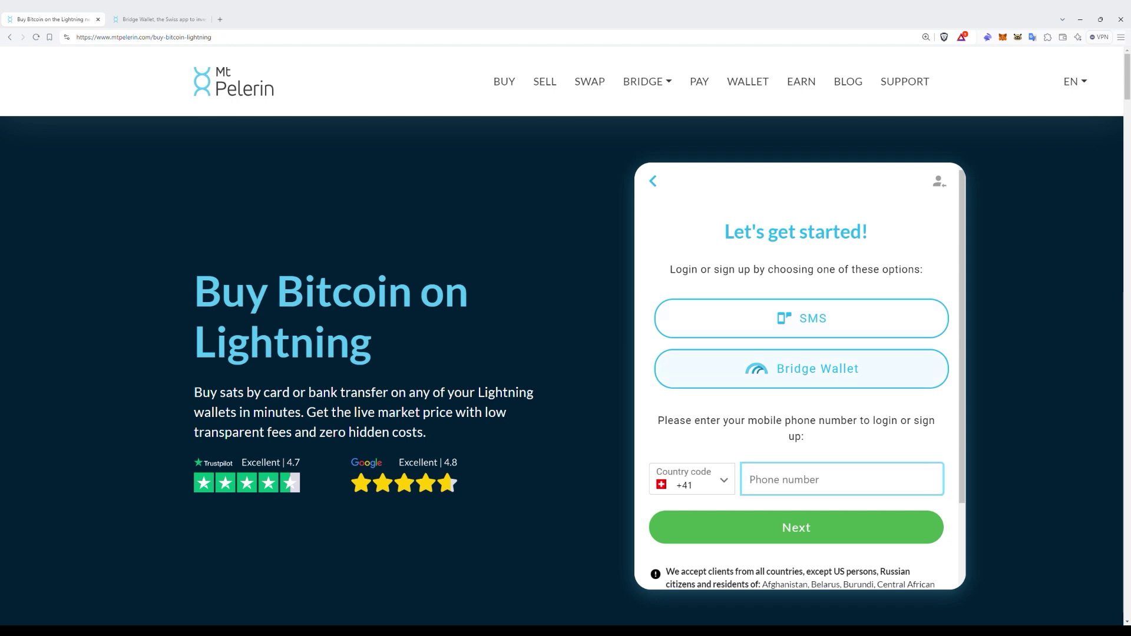
click(801, 369)
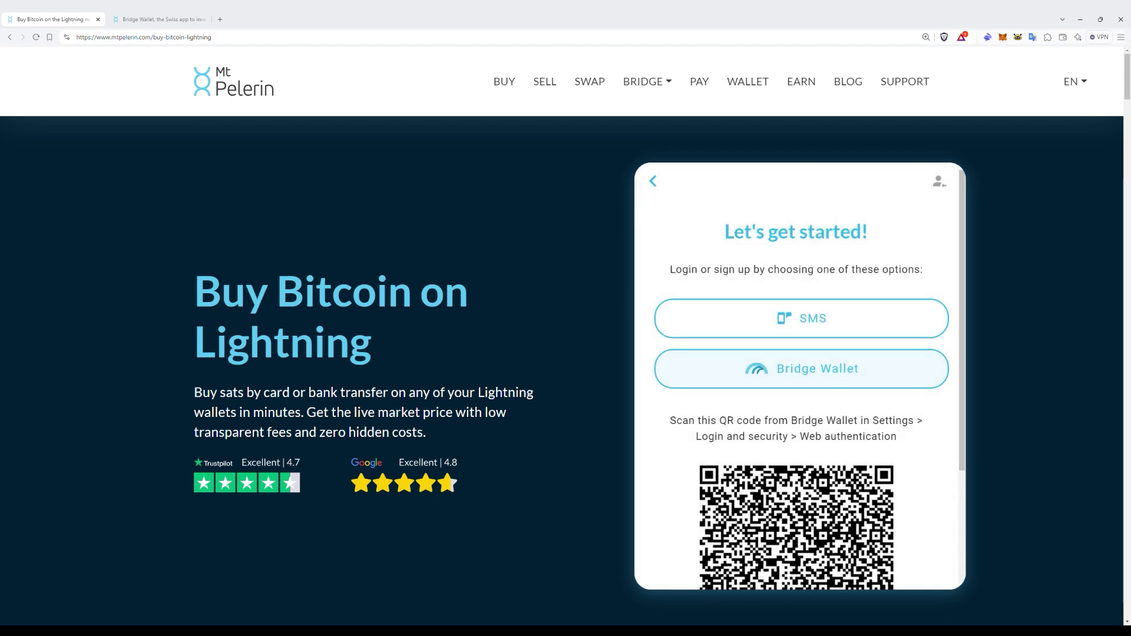
scroll(802, 368, down, 2)
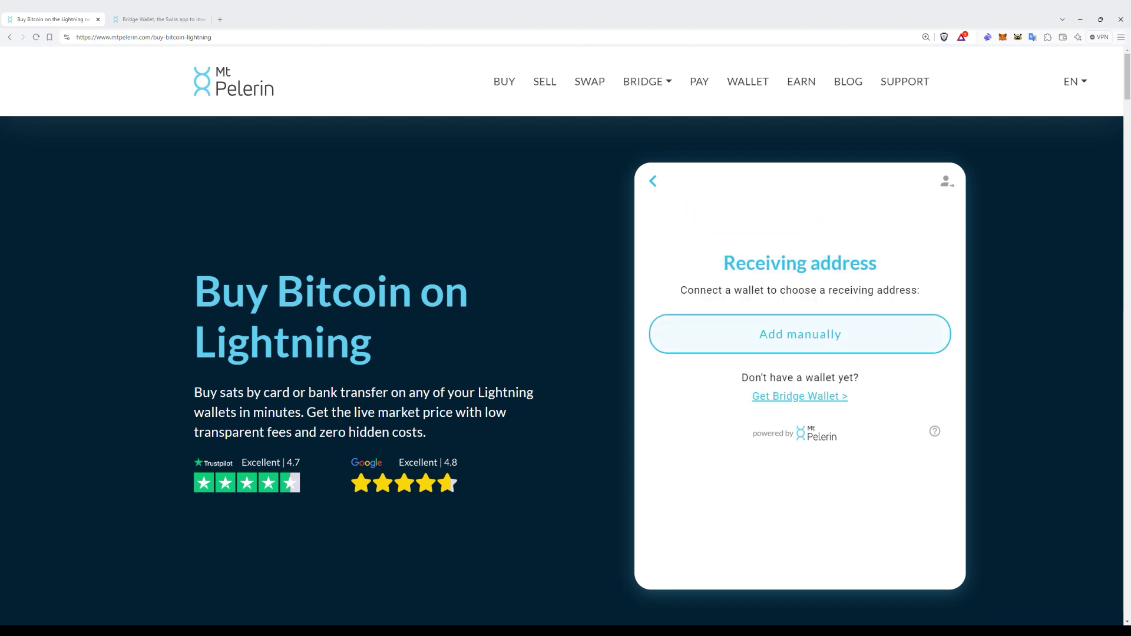
click(801, 334)
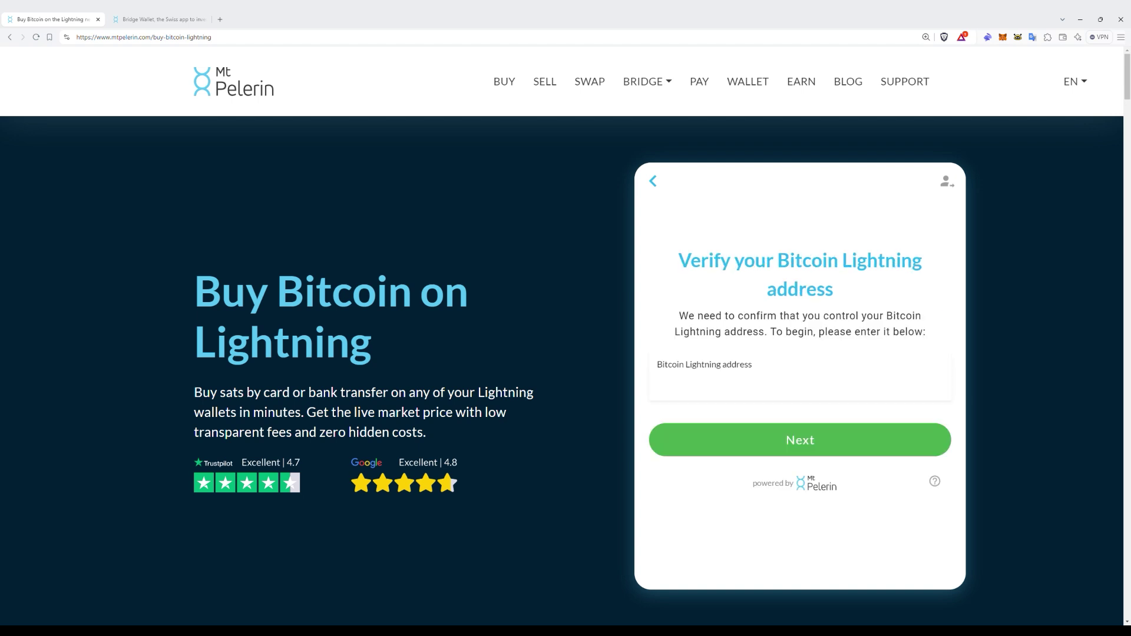
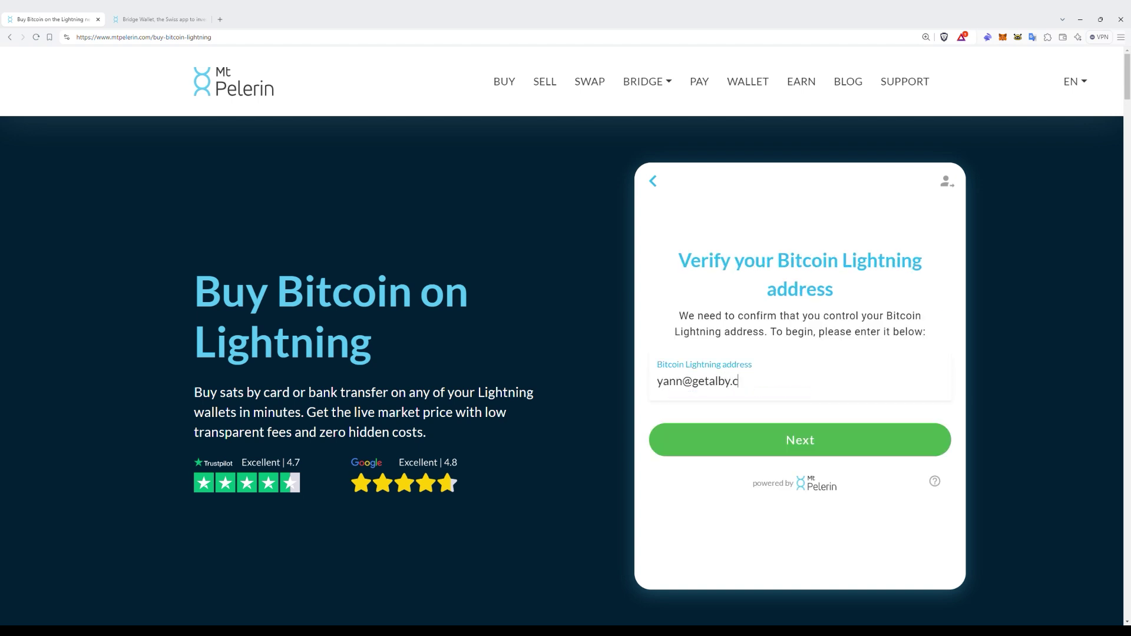
key(Return)
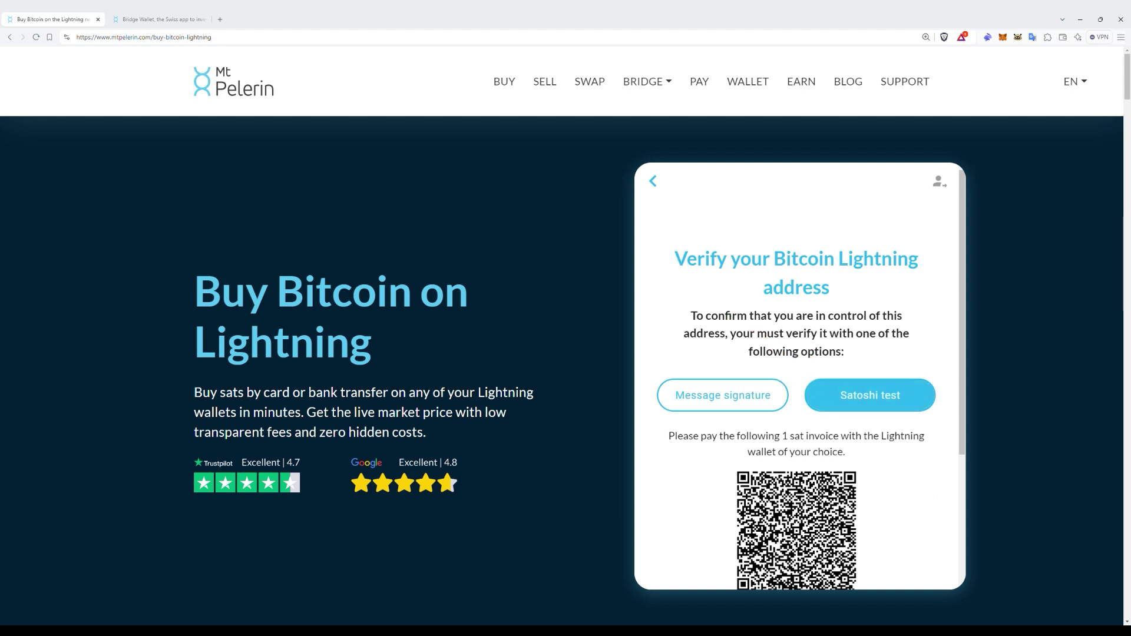
Look over the 1 sat Satoshi test invoice, then return to Receiving address.
scroll(799, 377, down, 3)
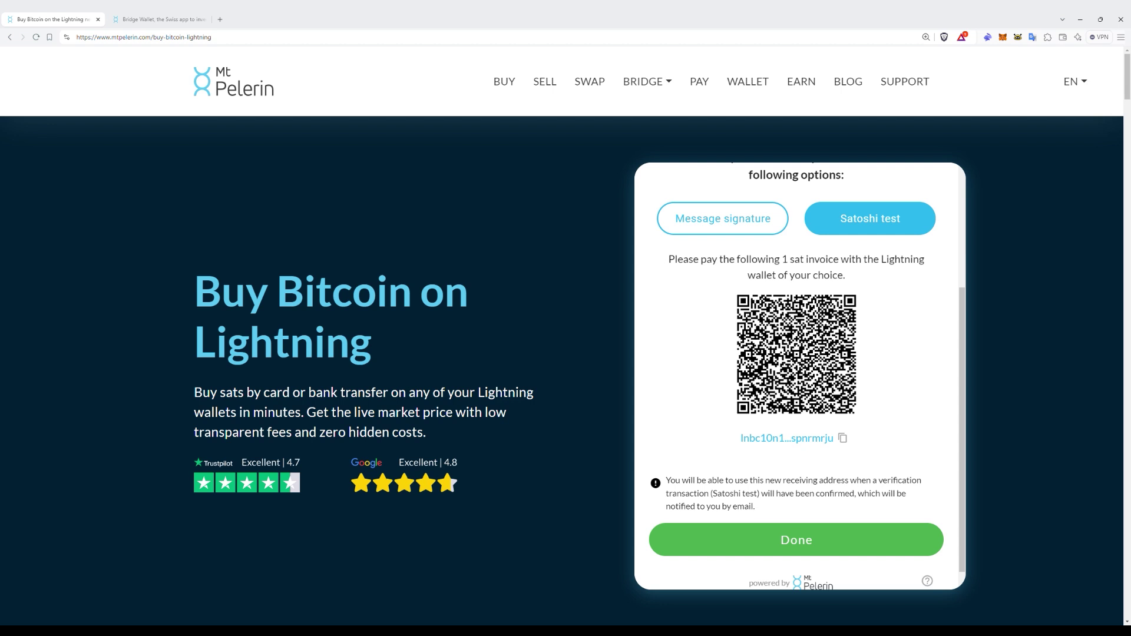
scroll(799, 377, up, 3)
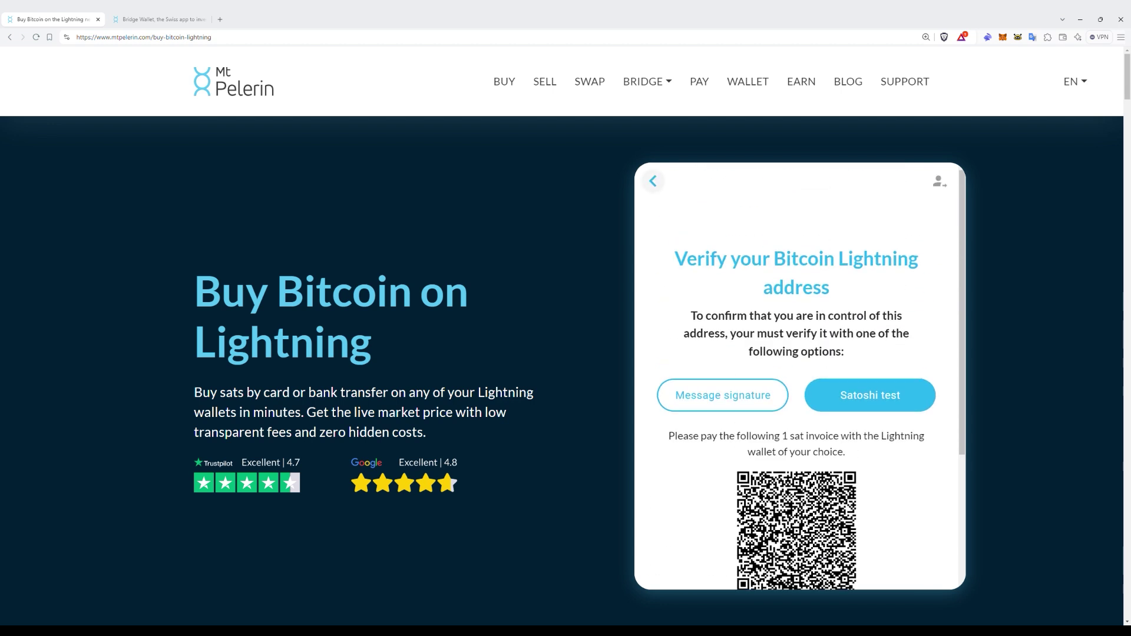
click(653, 181)
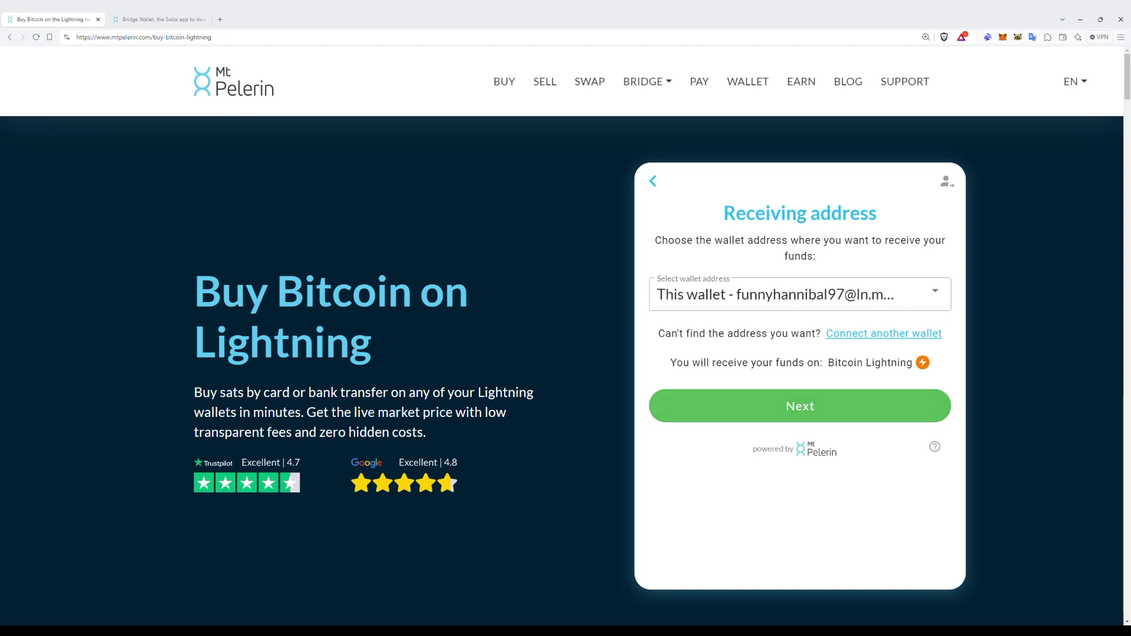
Review the 150 EUR bank transfer details (Mt Pelerin Group SA, Swissquote), then step back.
click(800, 406)
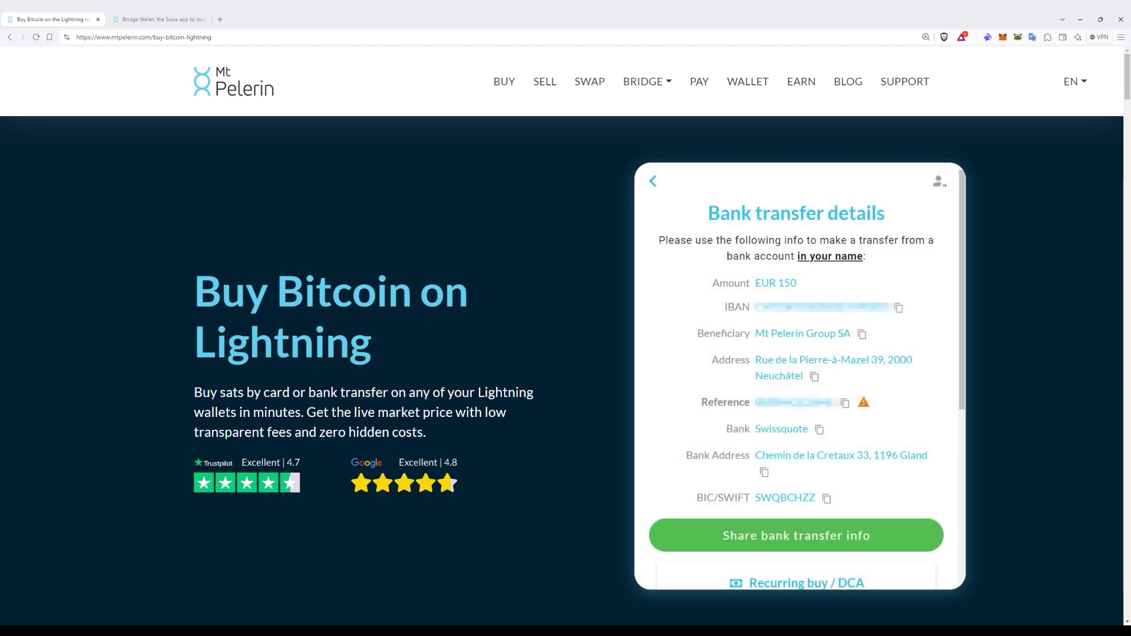
scroll(801, 377, down, 2)
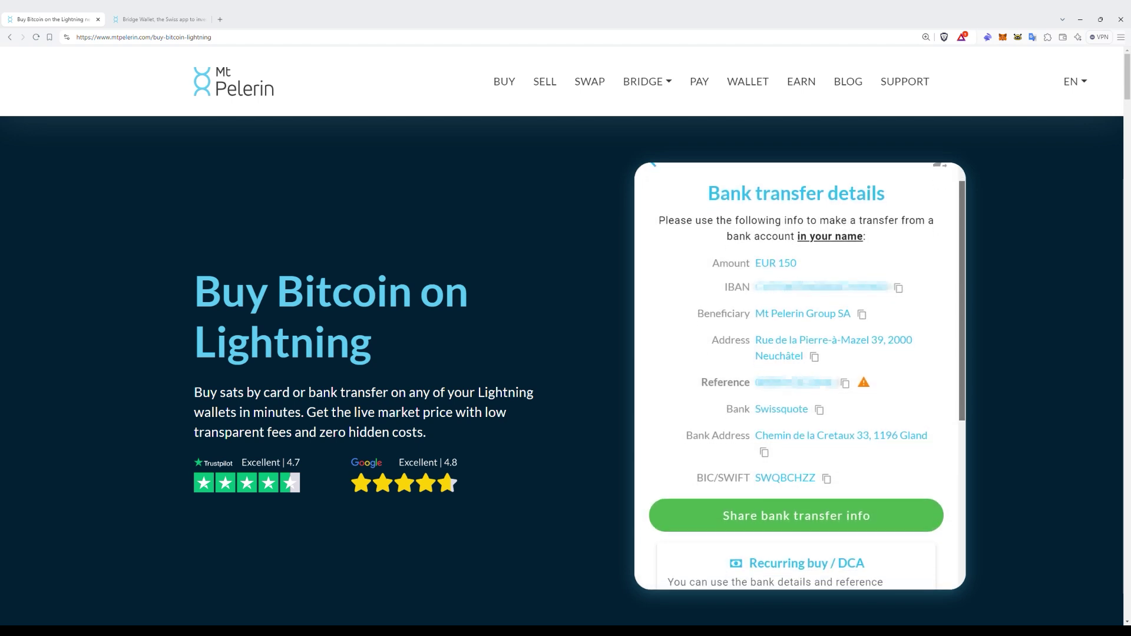
scroll(801, 377, down, 2)
scroll(800, 377, down, 2)
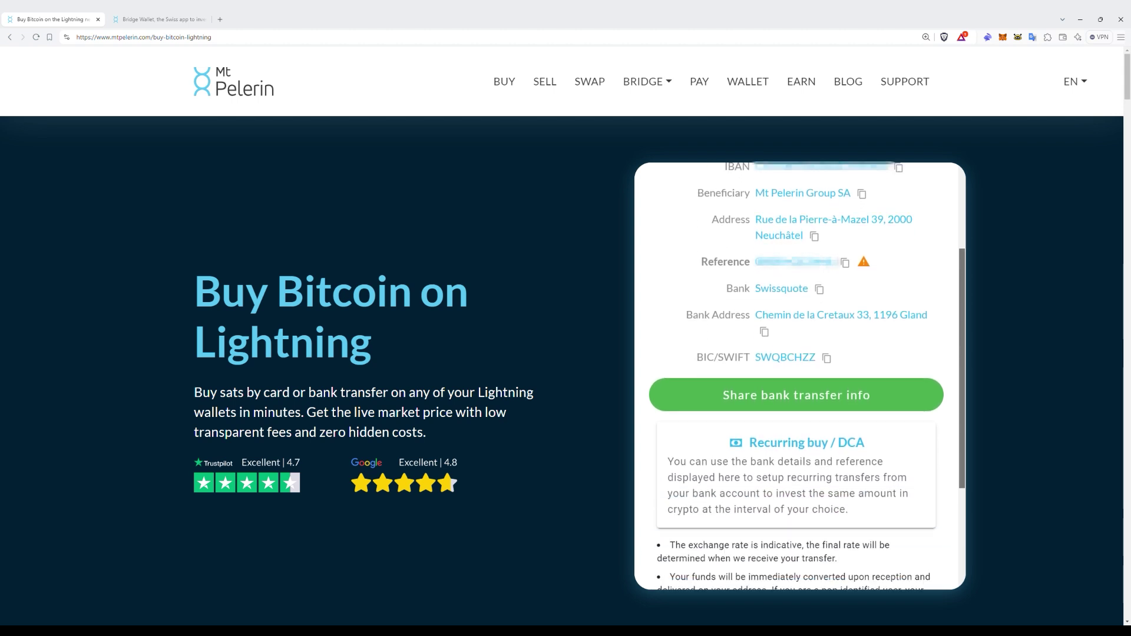
scroll(801, 377, down, 1)
scroll(800, 378, down, 2)
scroll(800, 378, down, 2)
scroll(800, 377, down, 1)
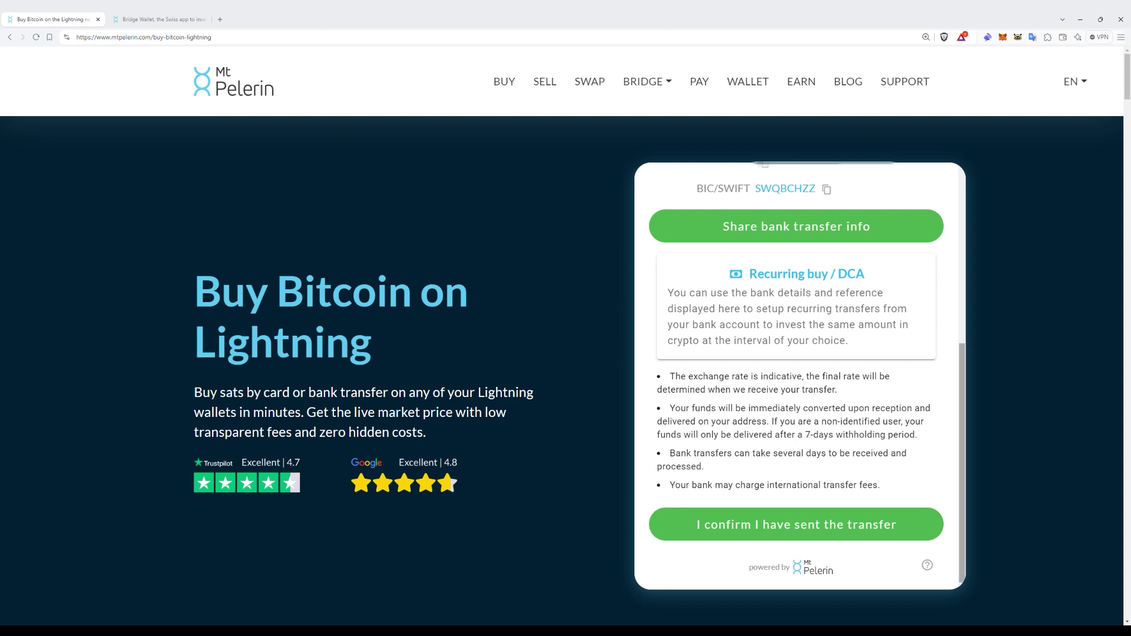
scroll(800, 377, up, 5)
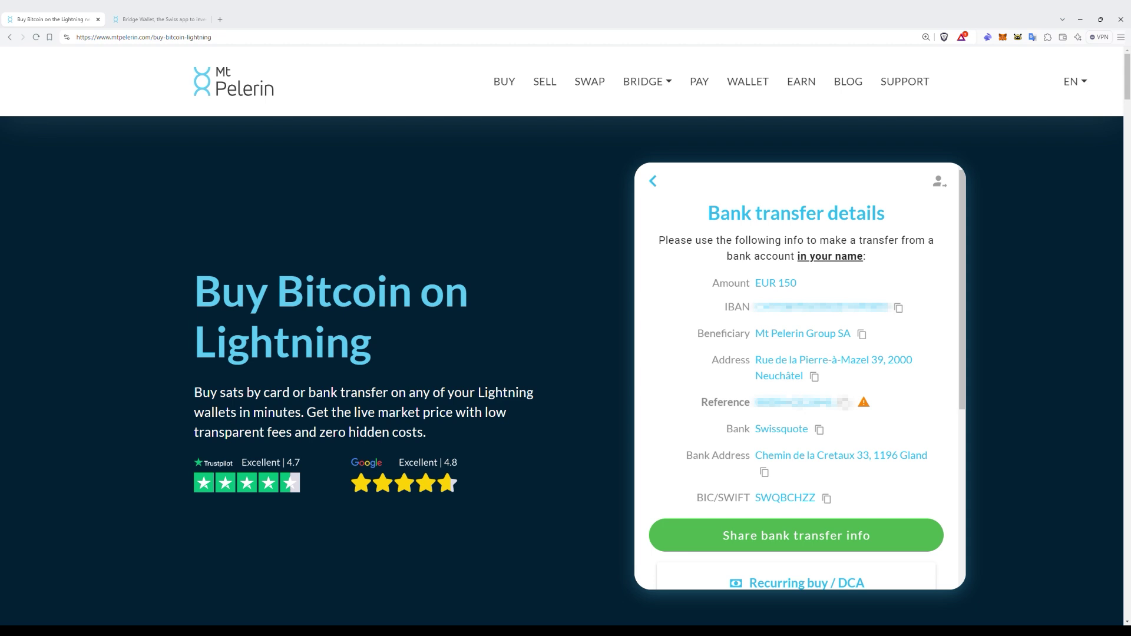
click(653, 181)
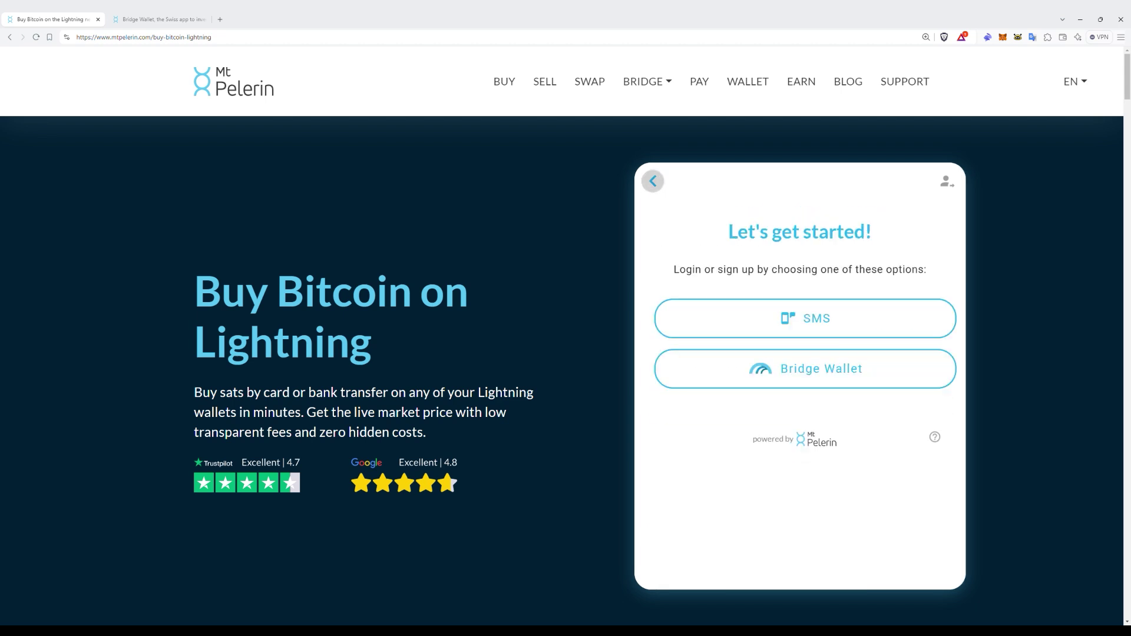
Switch to a 100 CHF Visa/Mastercard purchase and reach the card details form.
click(653, 181)
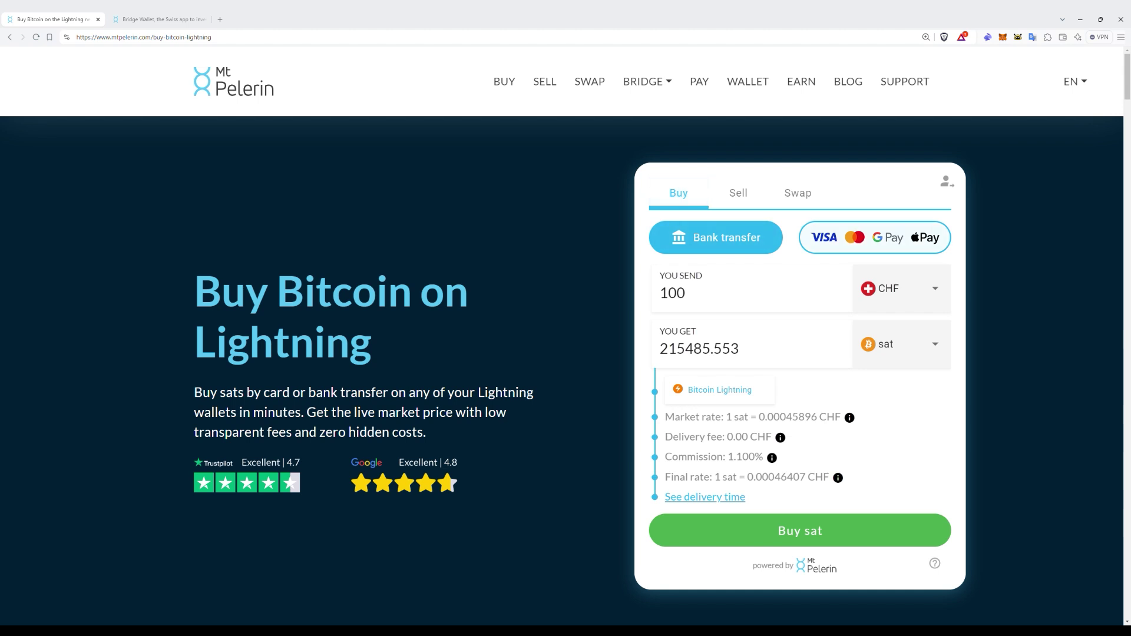
click(874, 237)
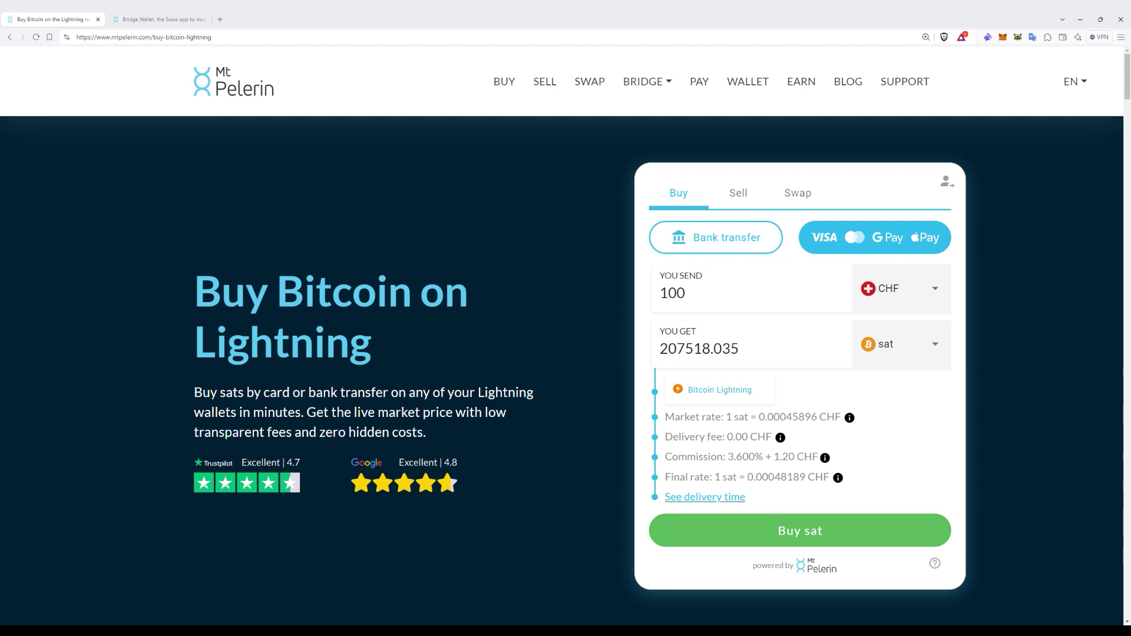
click(800, 531)
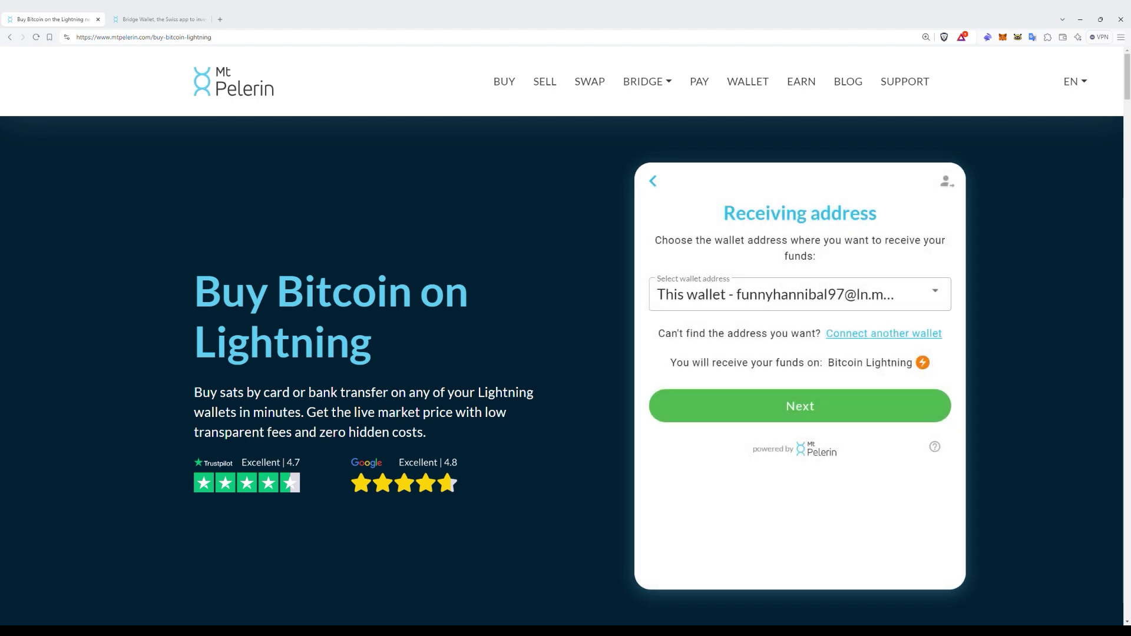
click(658, 410)
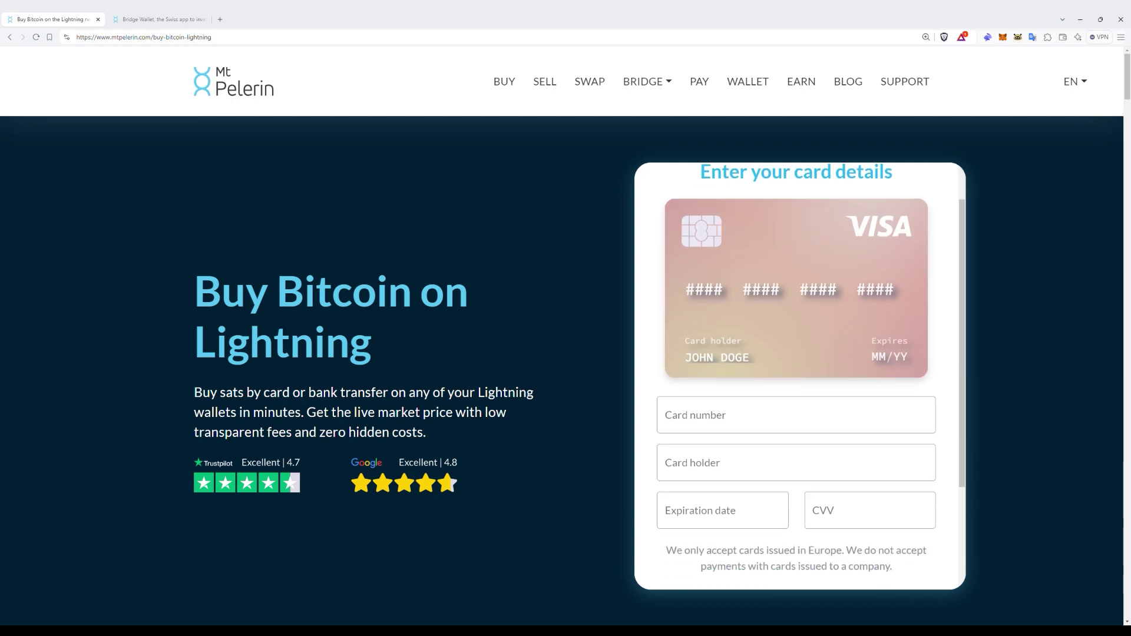
text(1234 )
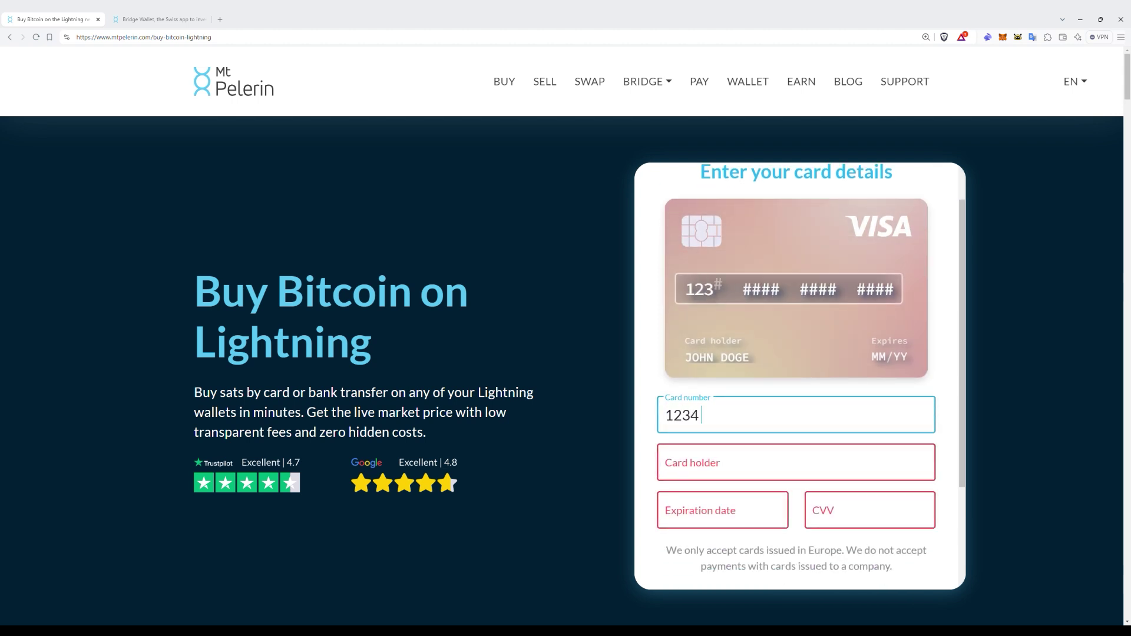
text(5678 9123 45)
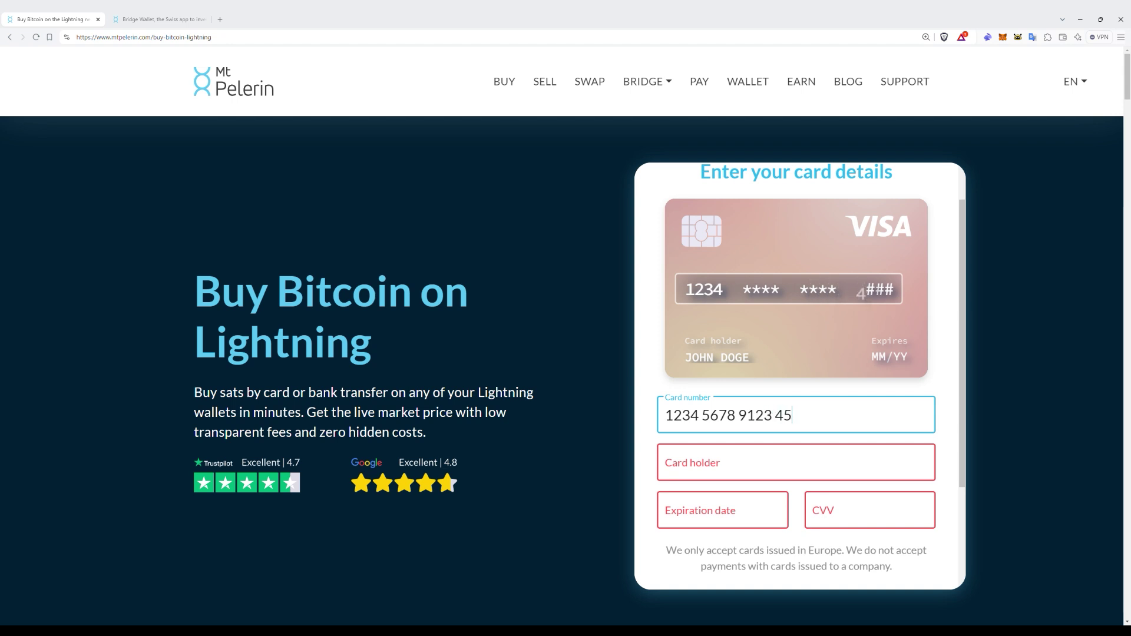
text(69)
key(Tab)
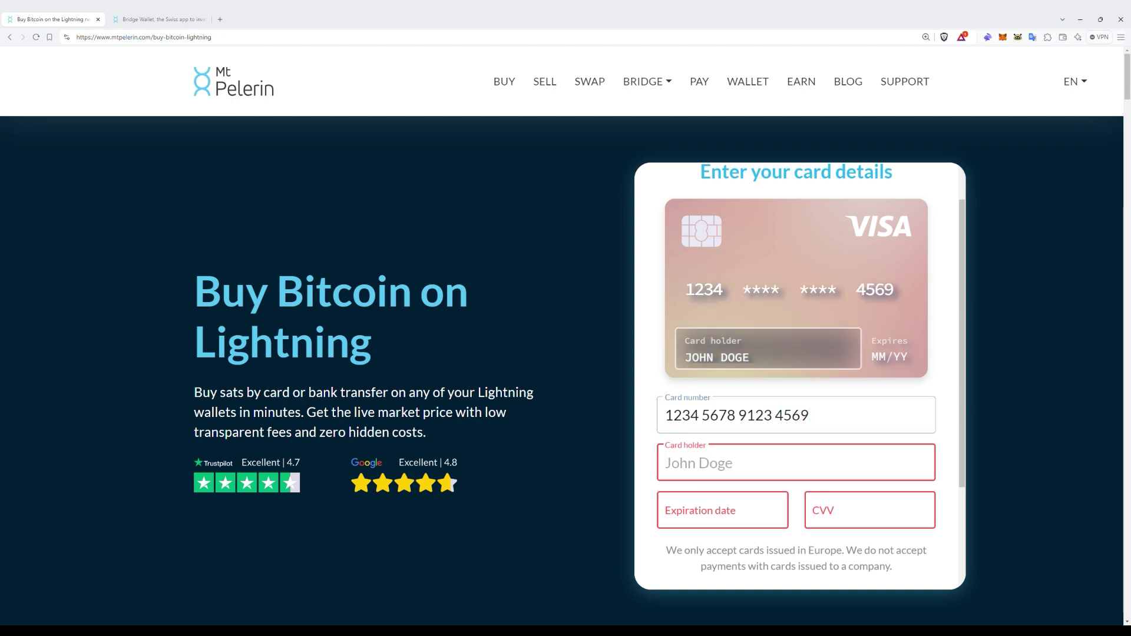
text(abc)
key(Tab)
text(12/)
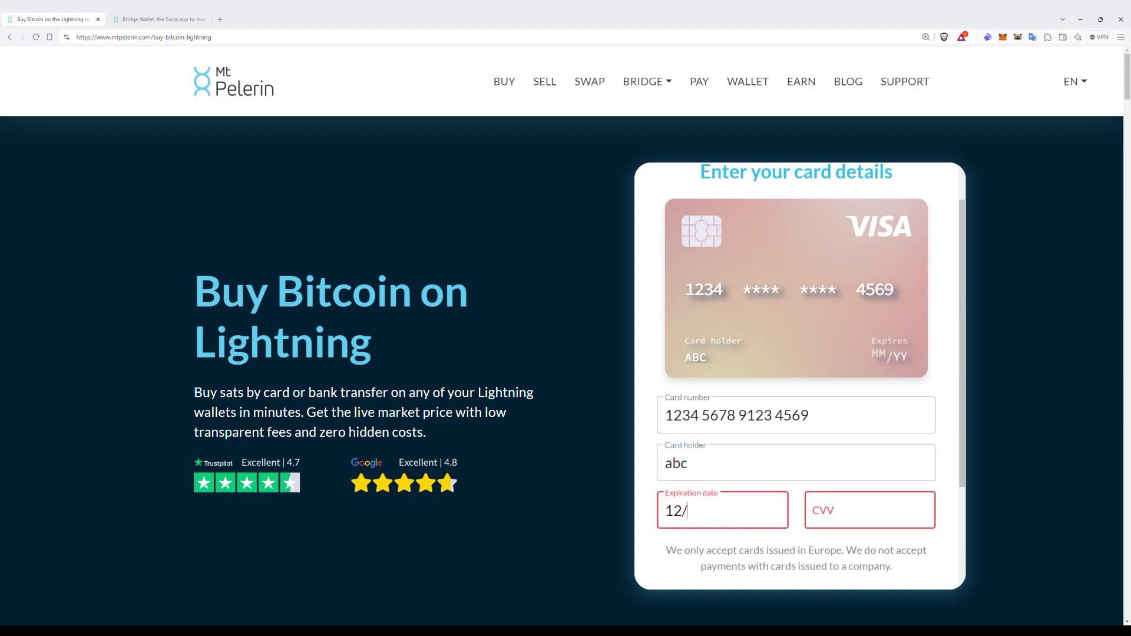
text(3)
key(Tab)
text(45)
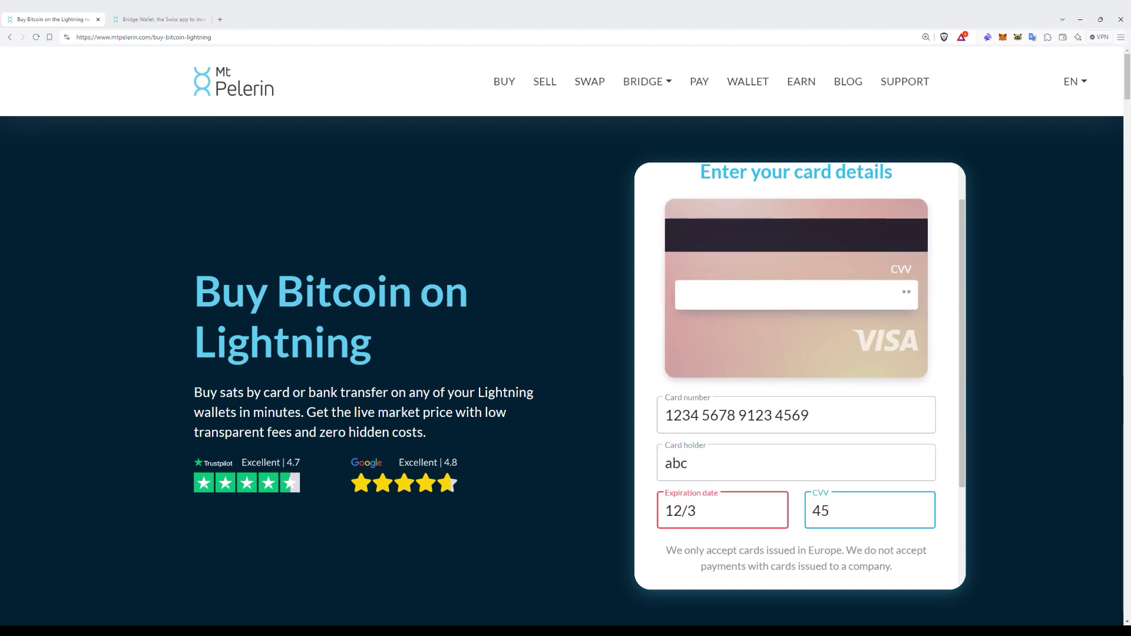
scroll(797, 377, down, 3)
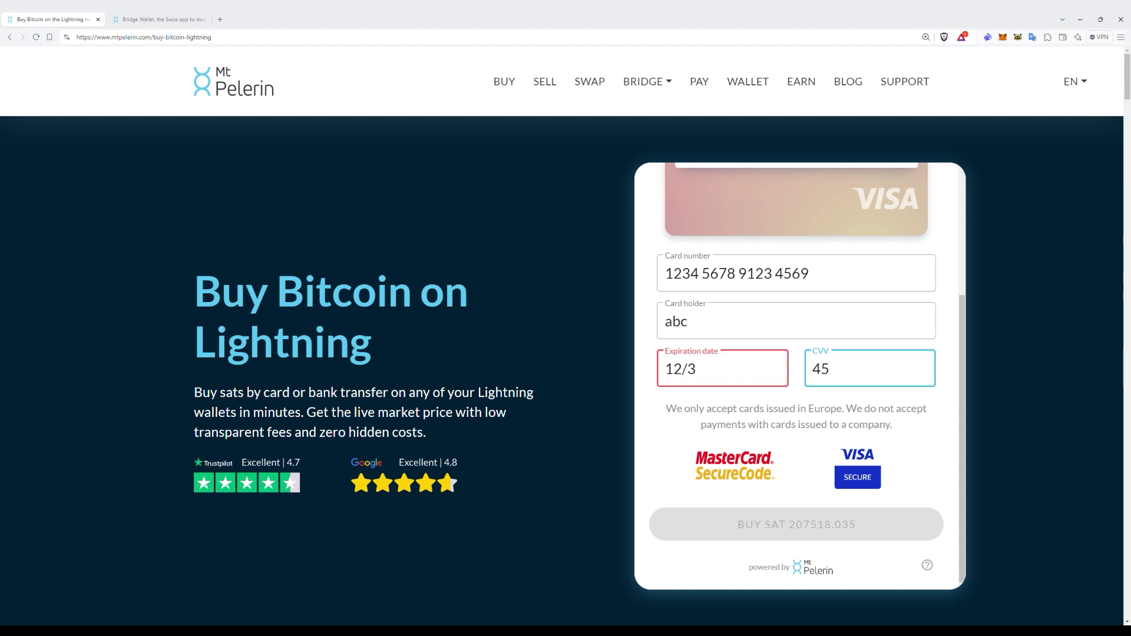